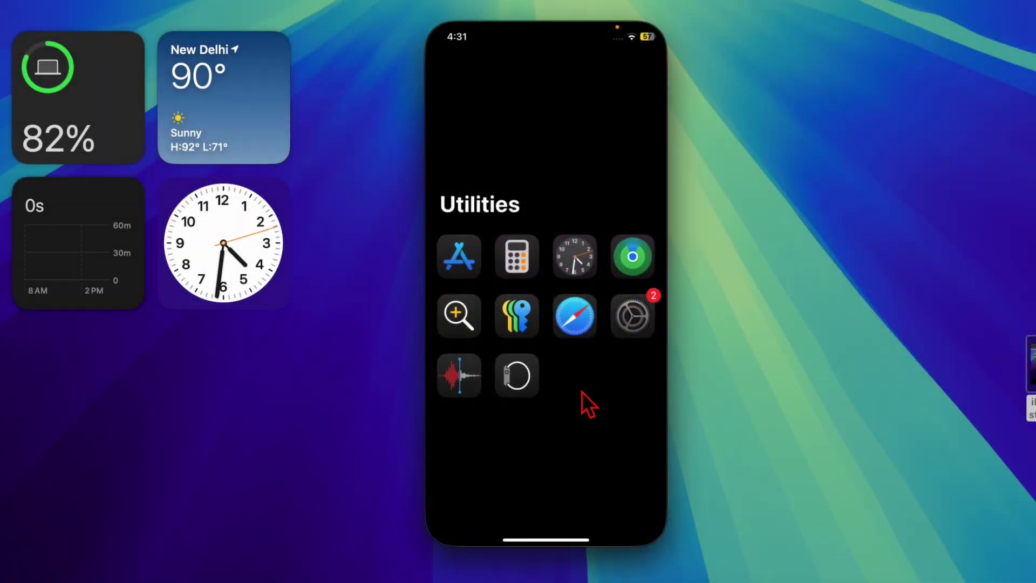
Step: Close the Utilities and Productivity & Finance folders and swipe back to the home screen
left_click(567, 441)
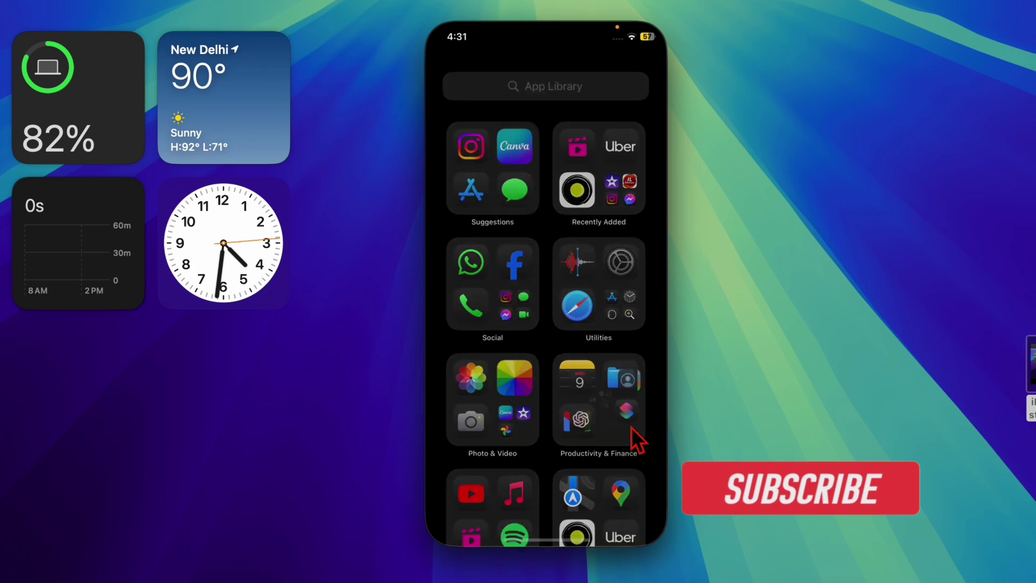
left_click(627, 421)
left_click(554, 456)
left_click_drag(486, 454, 631, 453)
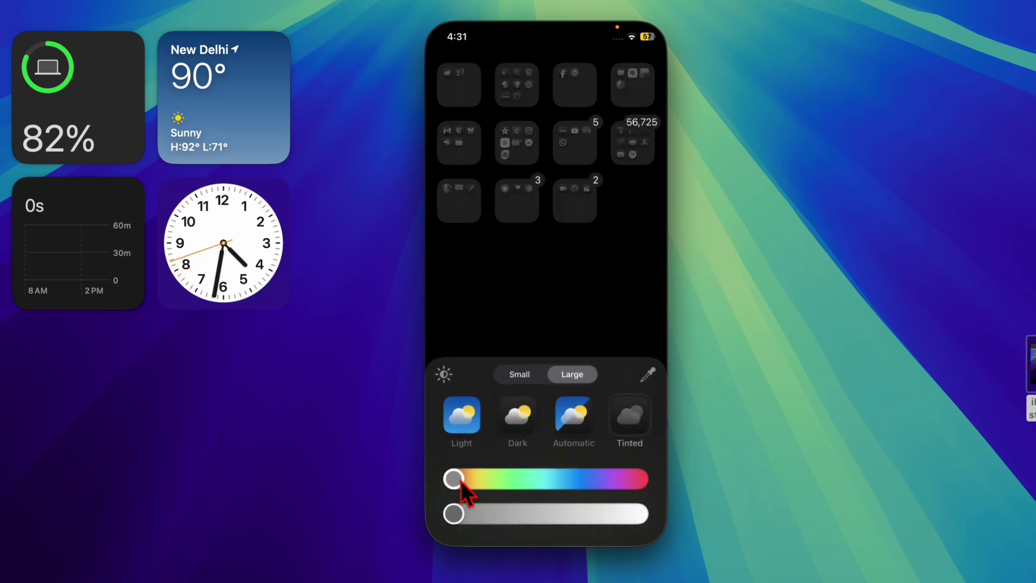
Step: Slide the icon tint hue toward pink, then switch the icons to the Dark style
left_click_drag(625, 480, 503, 480)
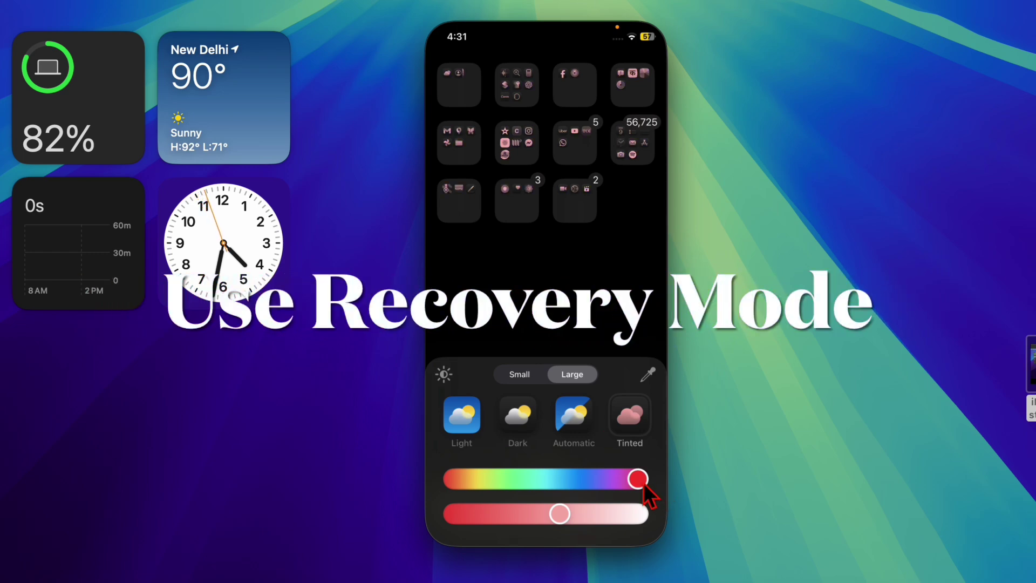
left_click(525, 425)
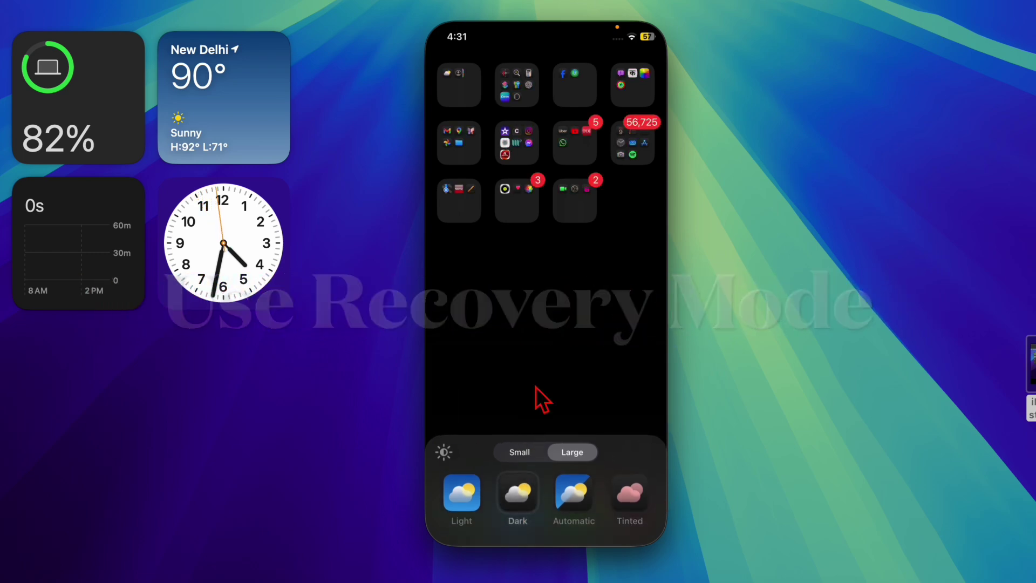
Step: Close the icon appearance options and bring up the App Switcher
left_click(628, 7)
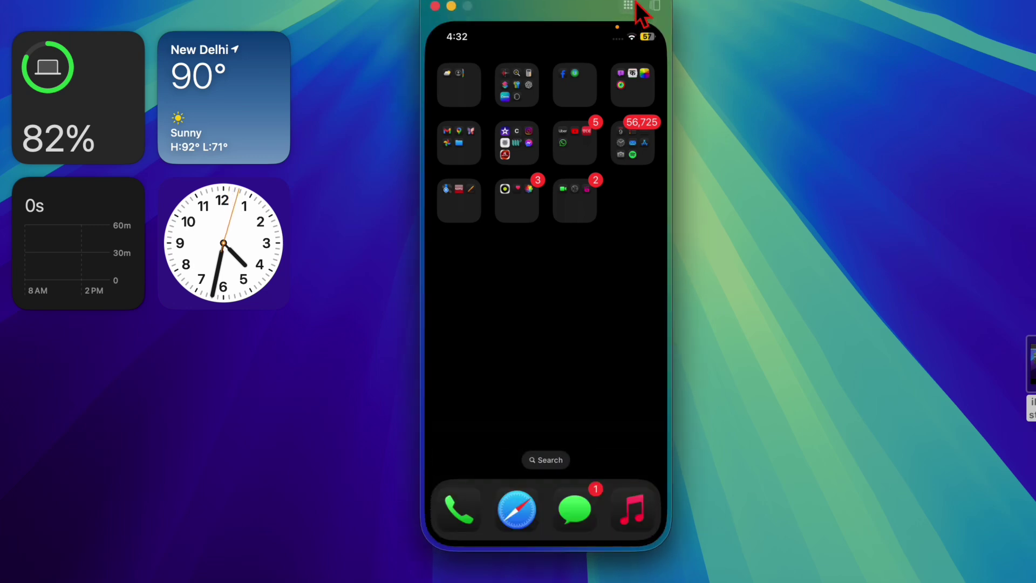
left_click(655, 8)
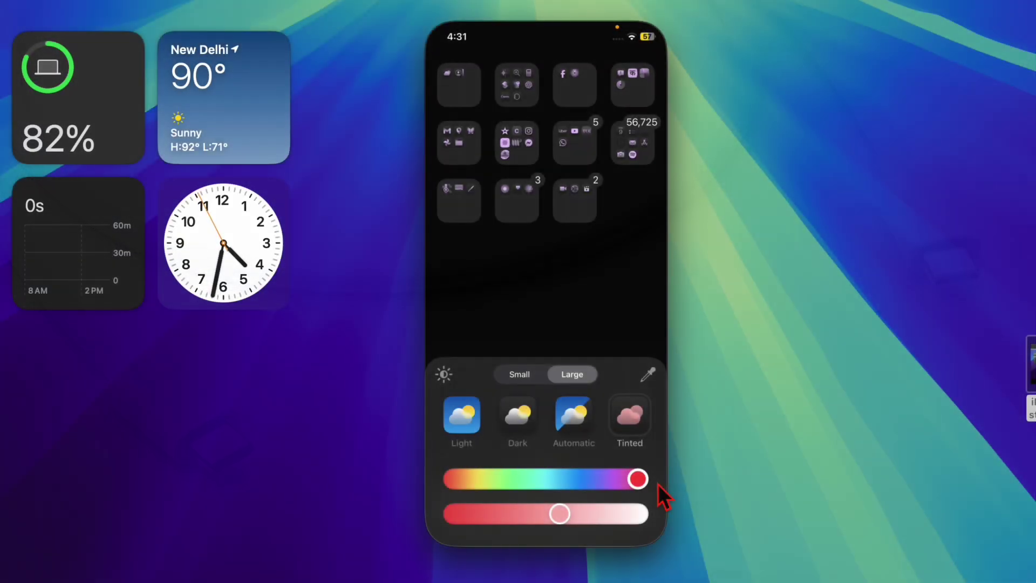
Step: Switch icons to Dark, slide the tint hue through purple to red, then return to Dark
left_click(521, 421)
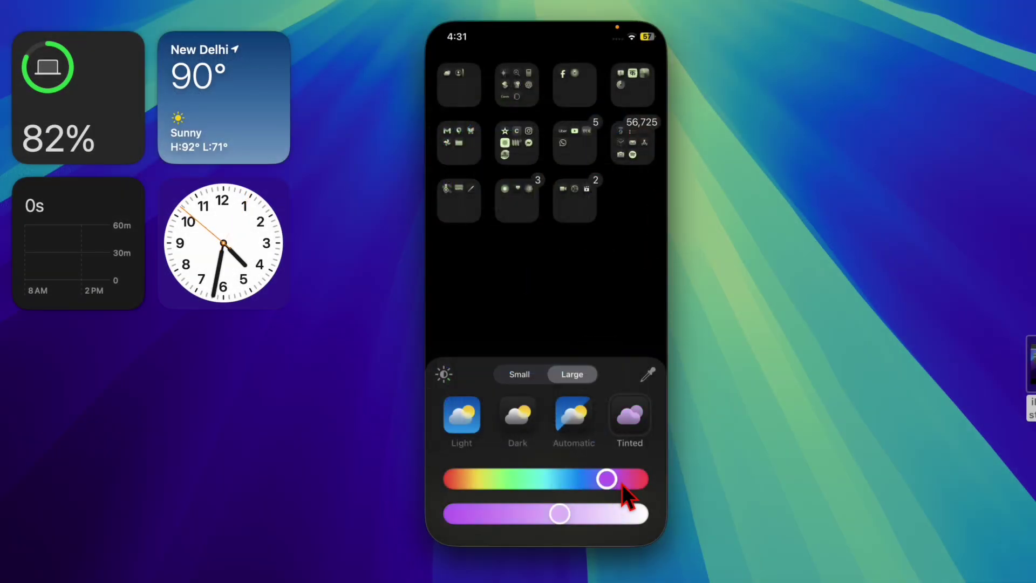
left_click_drag(608, 480, 504, 480)
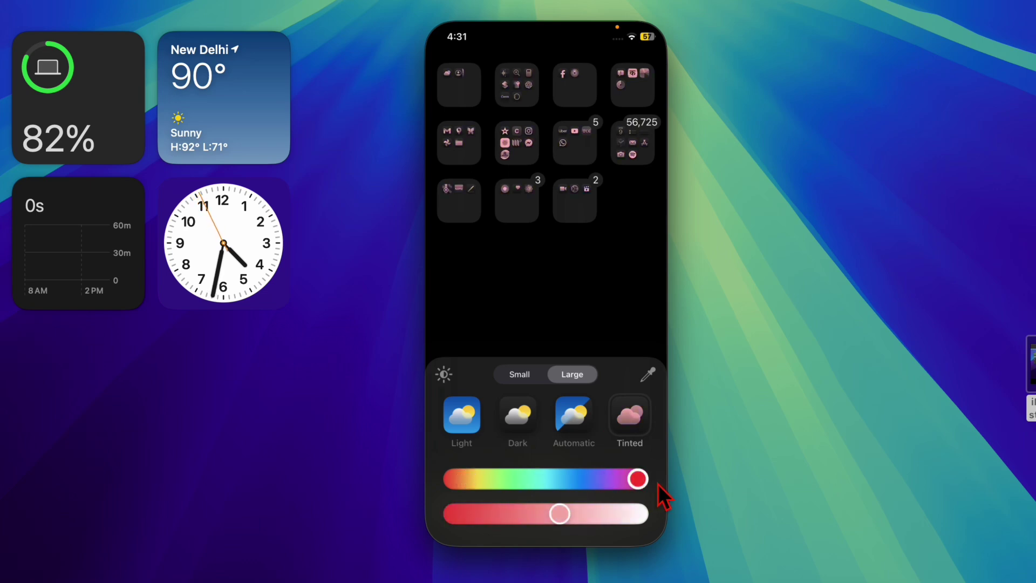
left_click(523, 422)
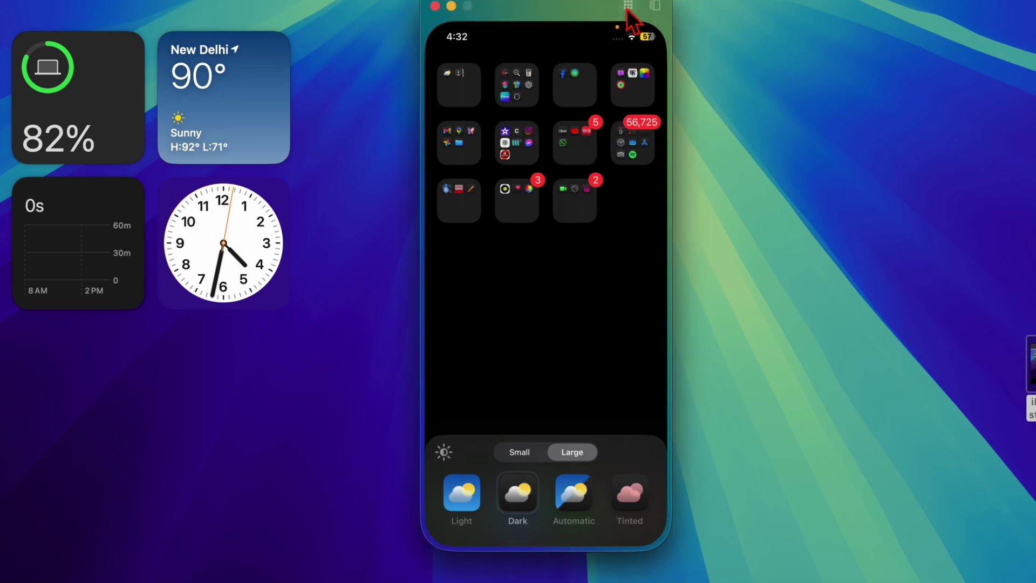
left_click(629, 7)
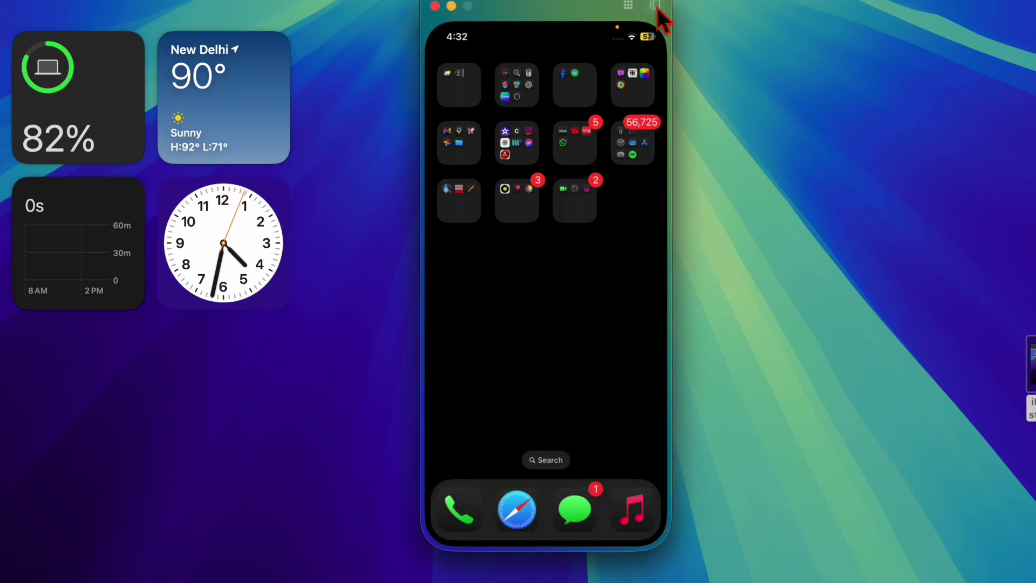
left_click(656, 7)
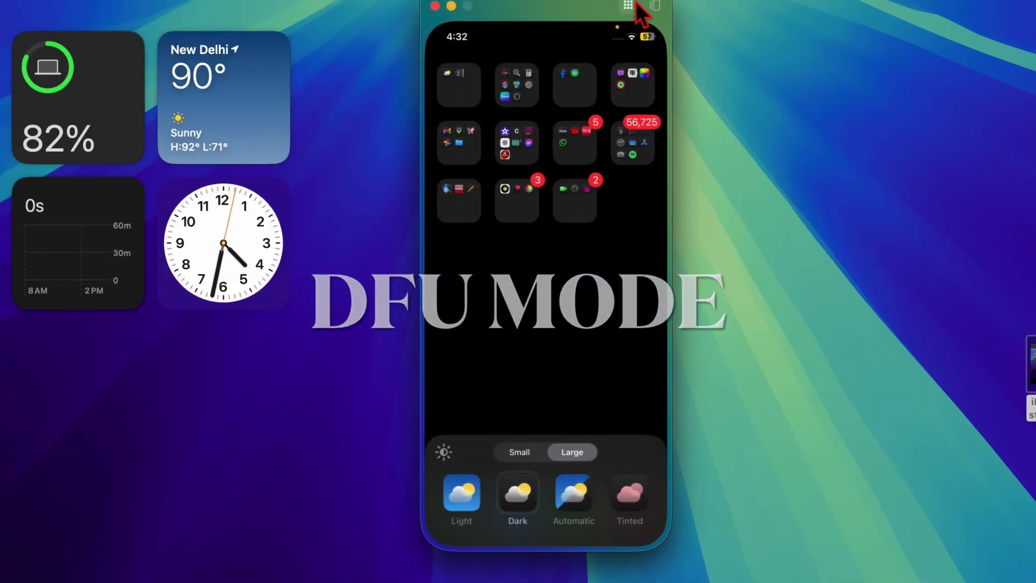
left_click(628, 7)
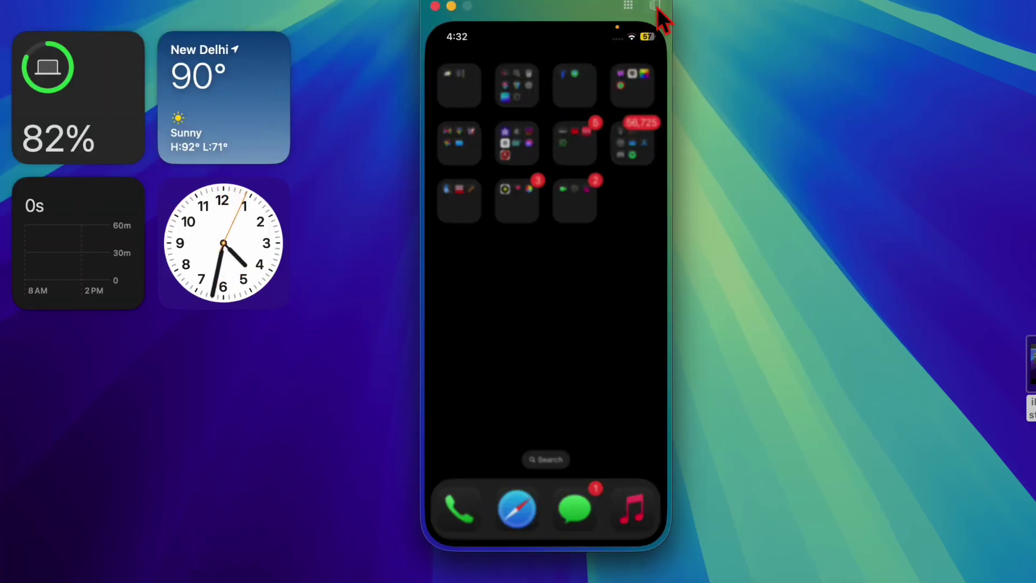
left_click(656, 7)
left_click(532, 382)
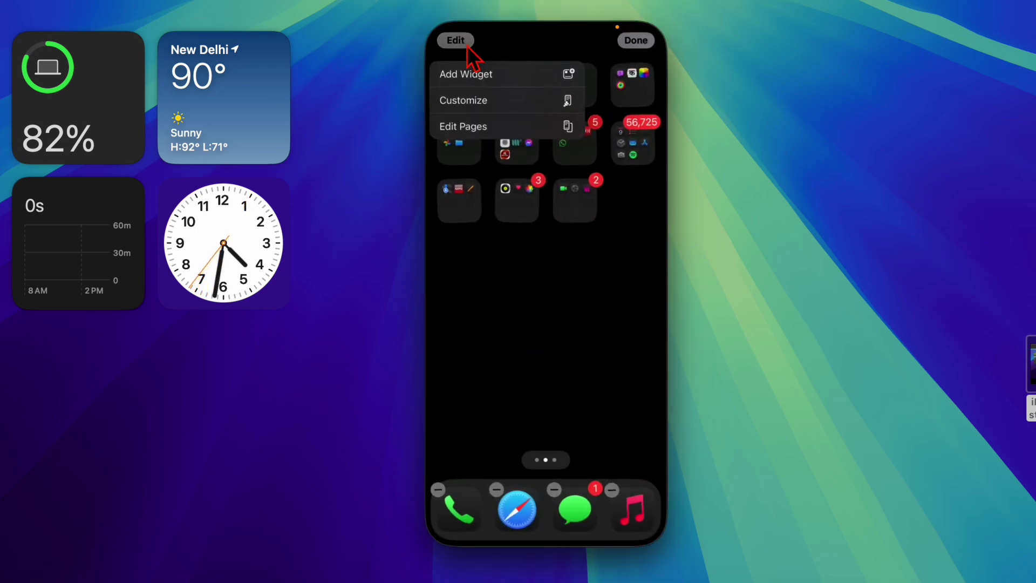
left_click(500, 101)
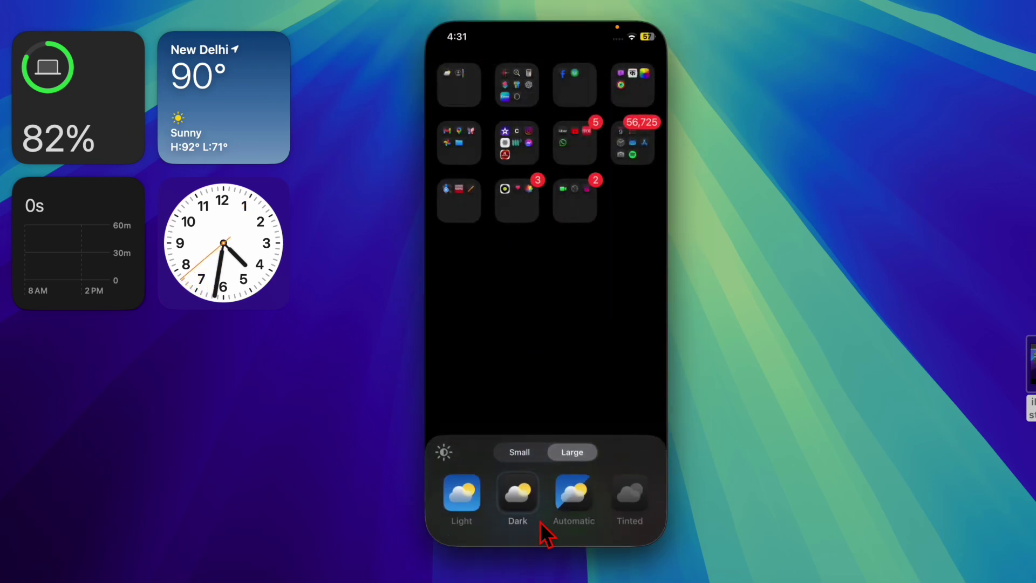
Step: Choose the Tinted icon style and slide the hue to green
left_click(645, 508)
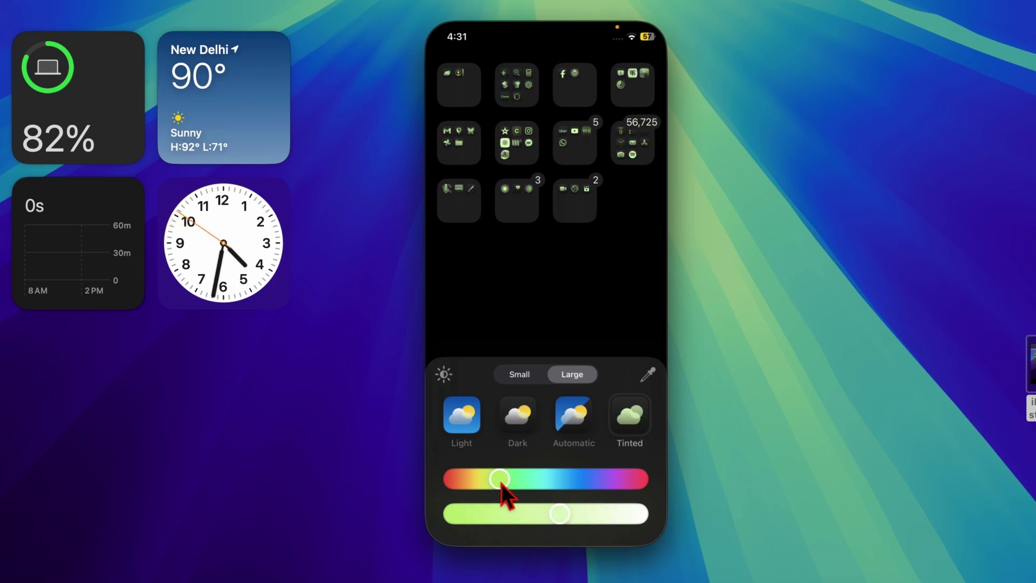
left_click_drag(609, 480, 499, 480)
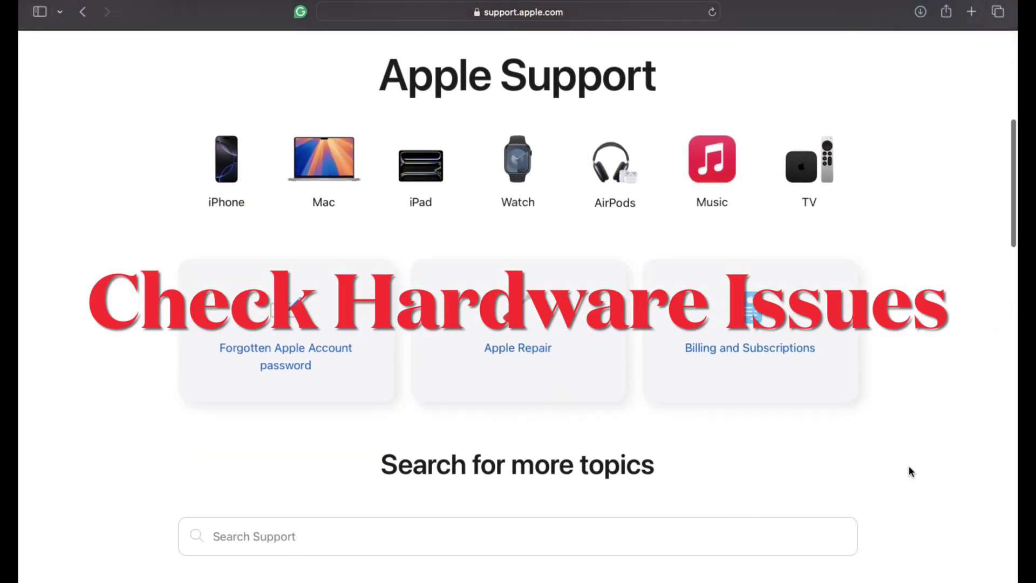
scroll(909, 465, "down", 5)
scroll(909, 465, "down", 5)
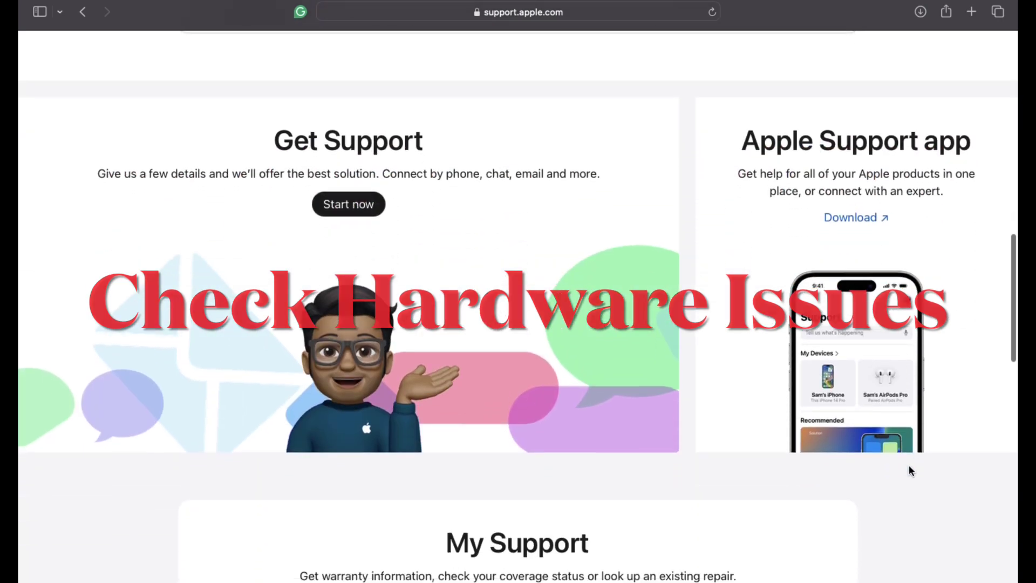
scroll(908, 469, "down", 4)
scroll(909, 470, "down", 4)
scroll(909, 469, "down", 2)
scroll(908, 465, "down", 5)
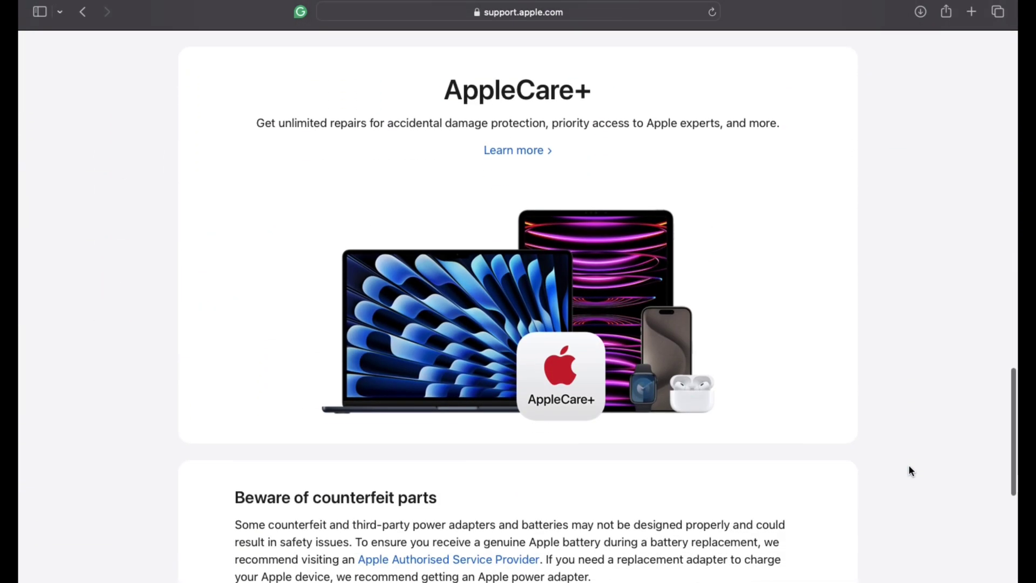
scroll(909, 465, "down", 1)
scroll(909, 464, "down", 4)
scroll(909, 465, "down", 2)
scroll(908, 464, "up", 4)
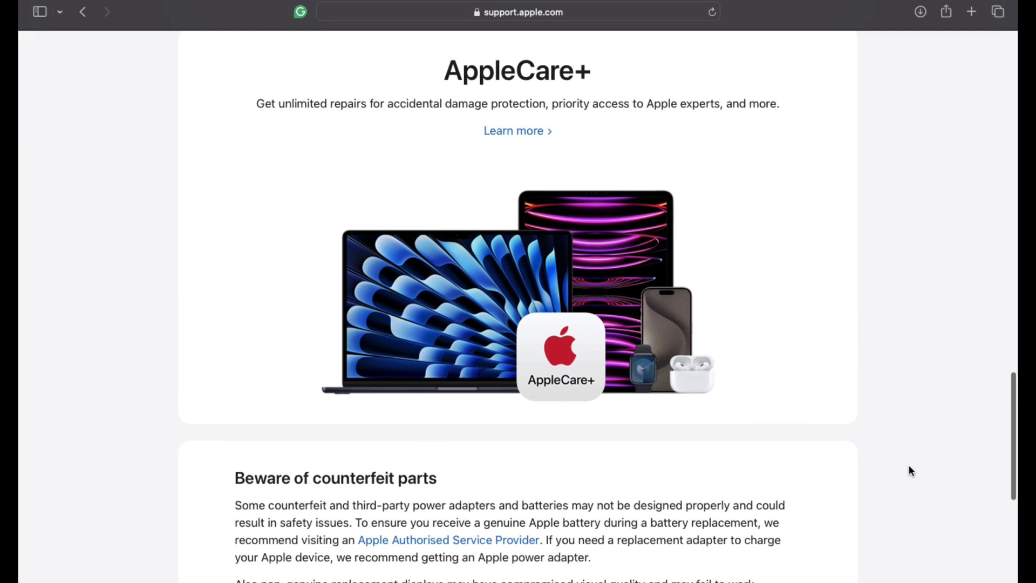
scroll(909, 464, "up", 3)
scroll(909, 465, "up", 3)
scroll(908, 465, "up", 3)
scroll(908, 465, "up", 4)
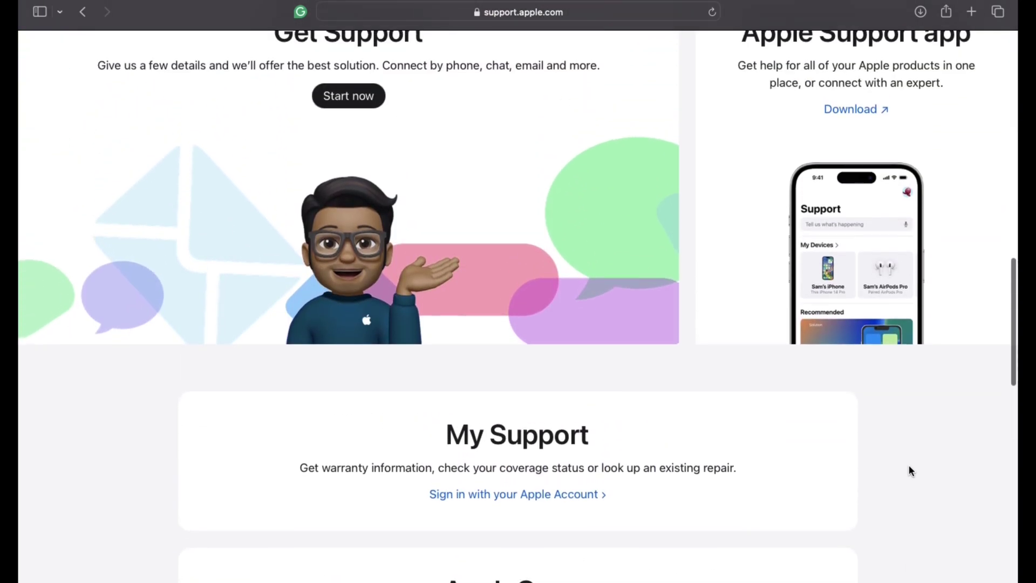
scroll(909, 464, "up", 4)
scroll(909, 465, "up", 5)
scroll(908, 464, "up", 5)
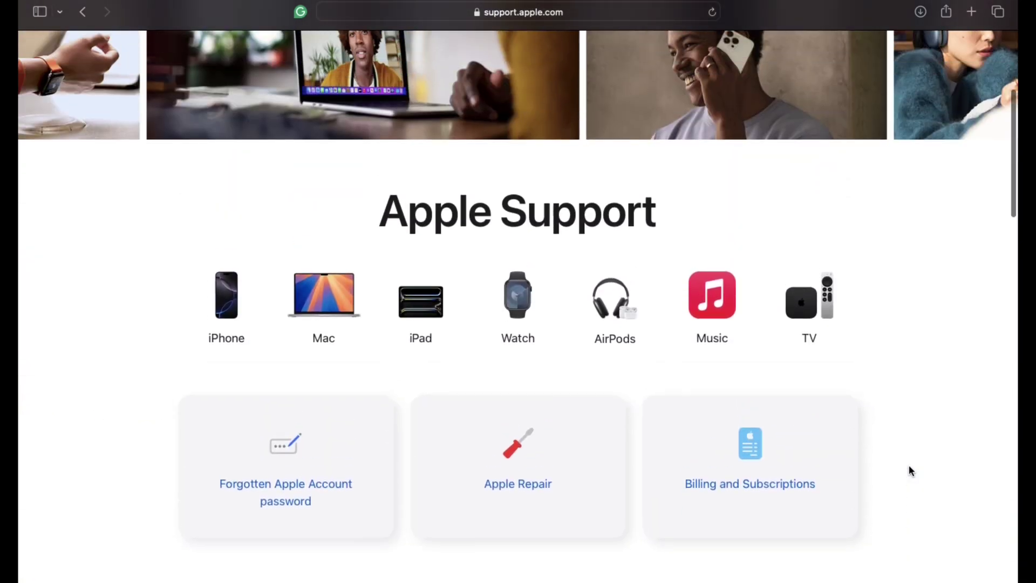
scroll(909, 465, "up", 2)
scroll(909, 464, "up", 5)
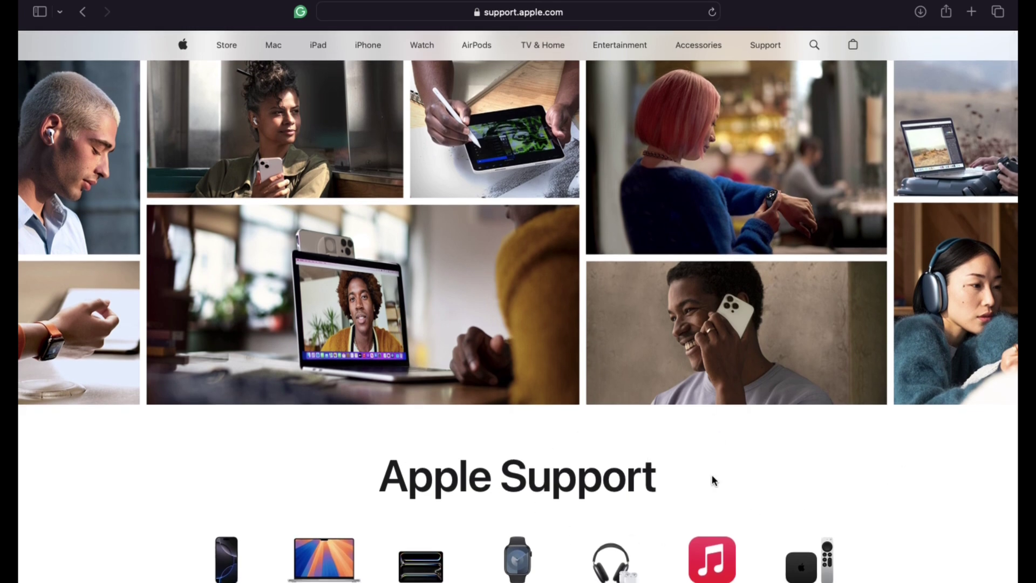
scroll(609, 432, "down", 3)
scroll(609, 433, "down", 2)
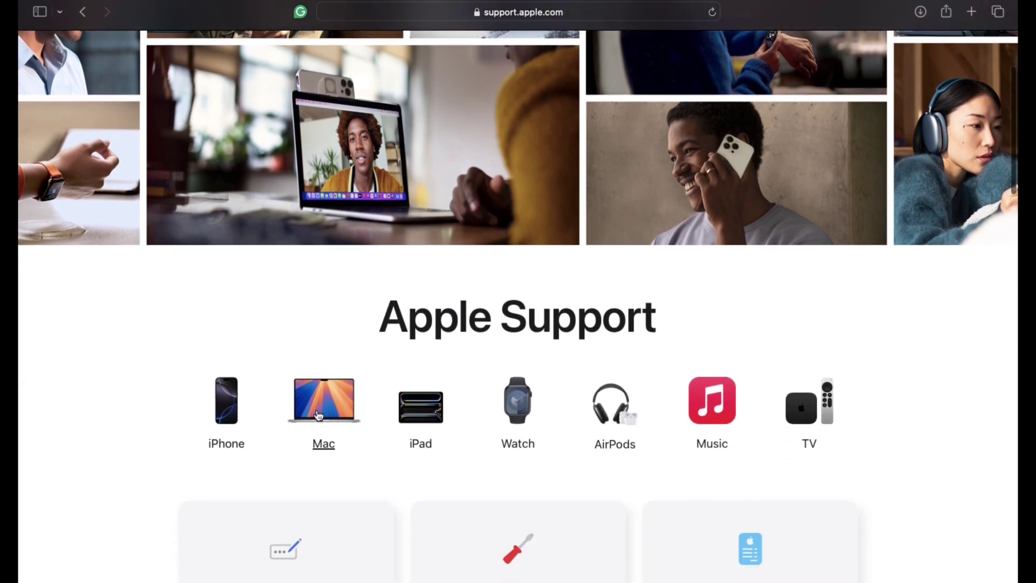
Step: Open the iPhone Support page from the iPhone icon on Apple Support
left_click(225, 408)
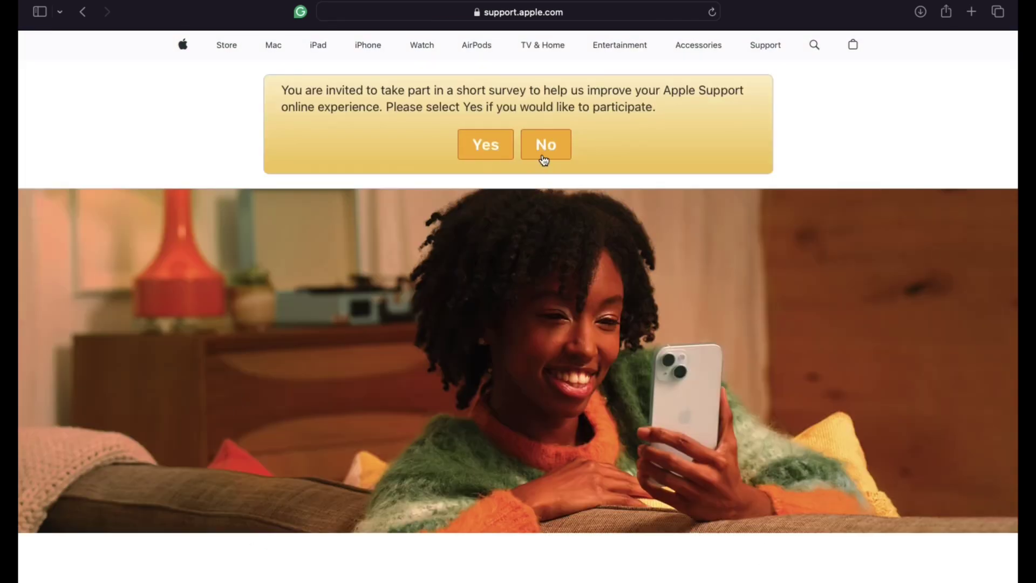
scroll(487, 278, "down", 5)
scroll(487, 279, "down", 4)
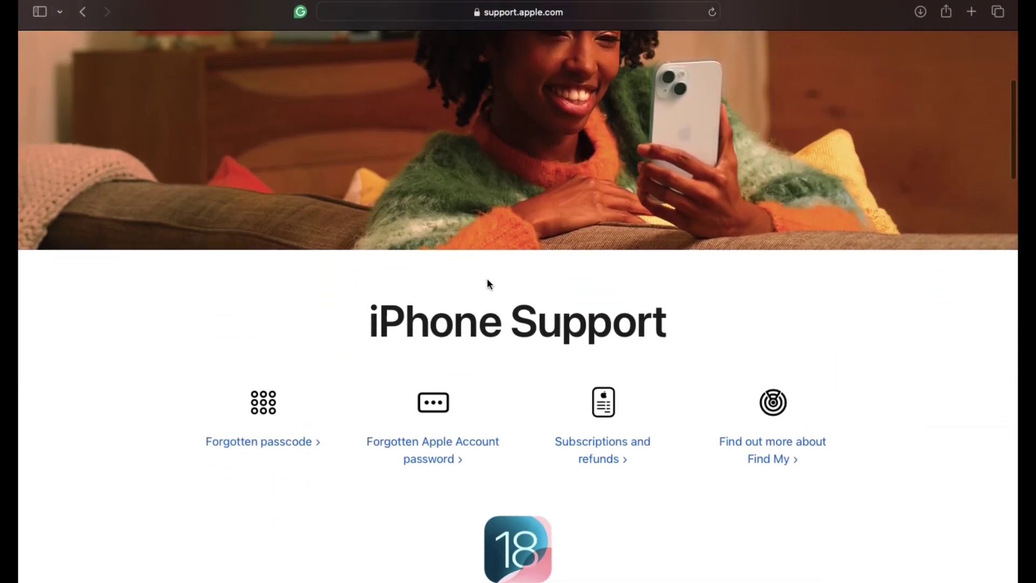
scroll(486, 277, "down", 2)
scroll(487, 277, "down", 3)
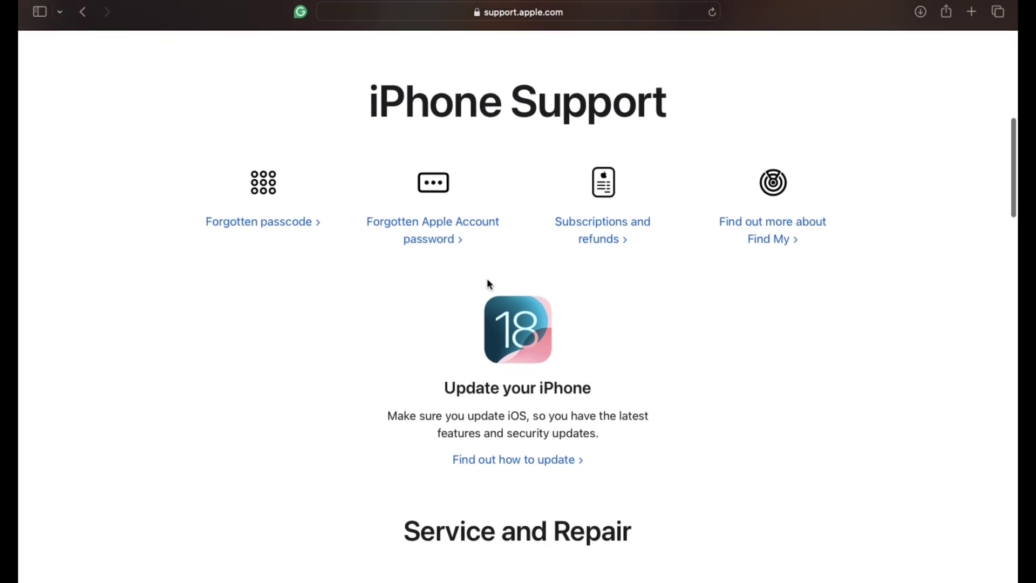
scroll(486, 277, "down", 3)
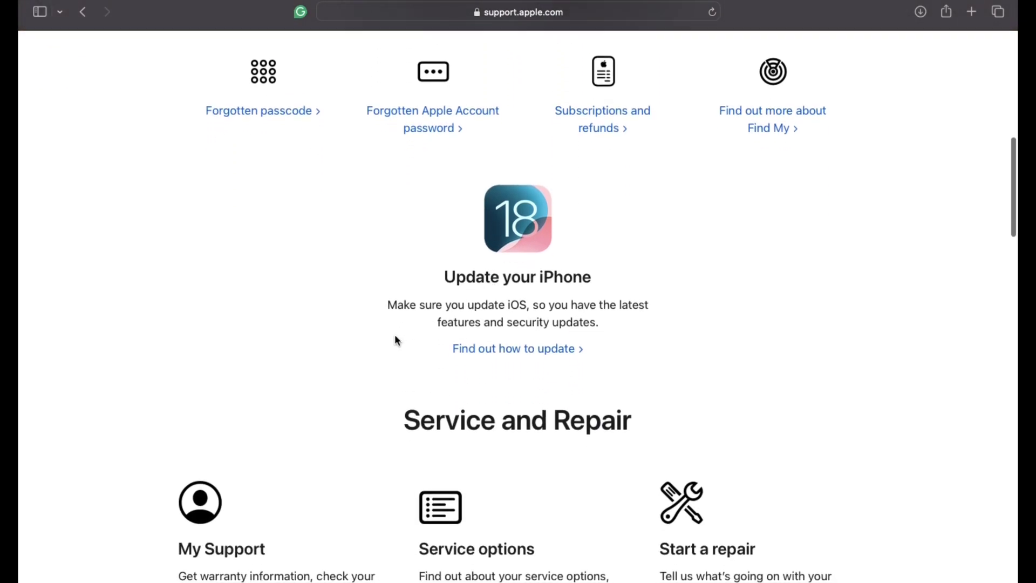
scroll(394, 335, "down", 3)
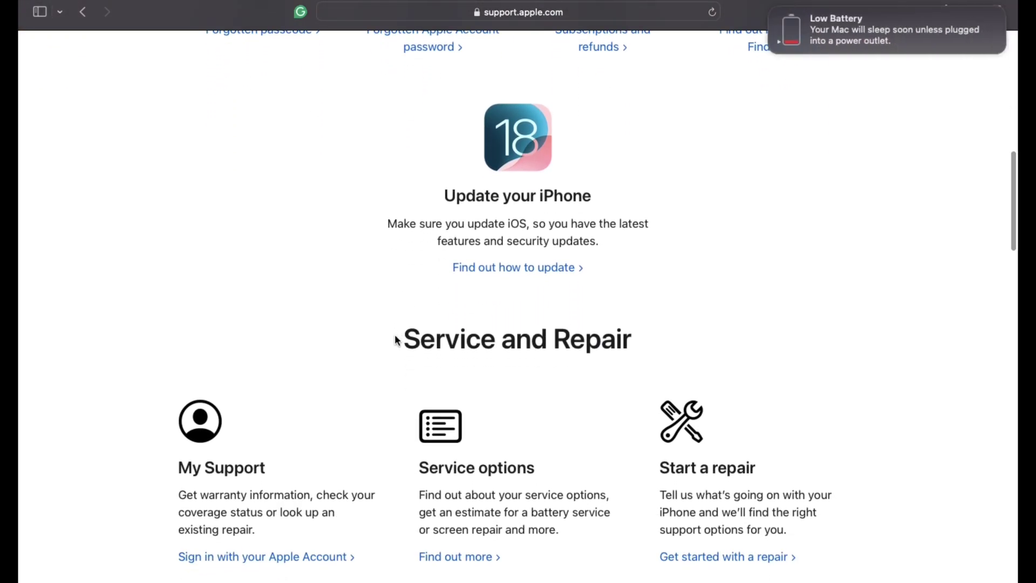
scroll(393, 334, "down", 3)
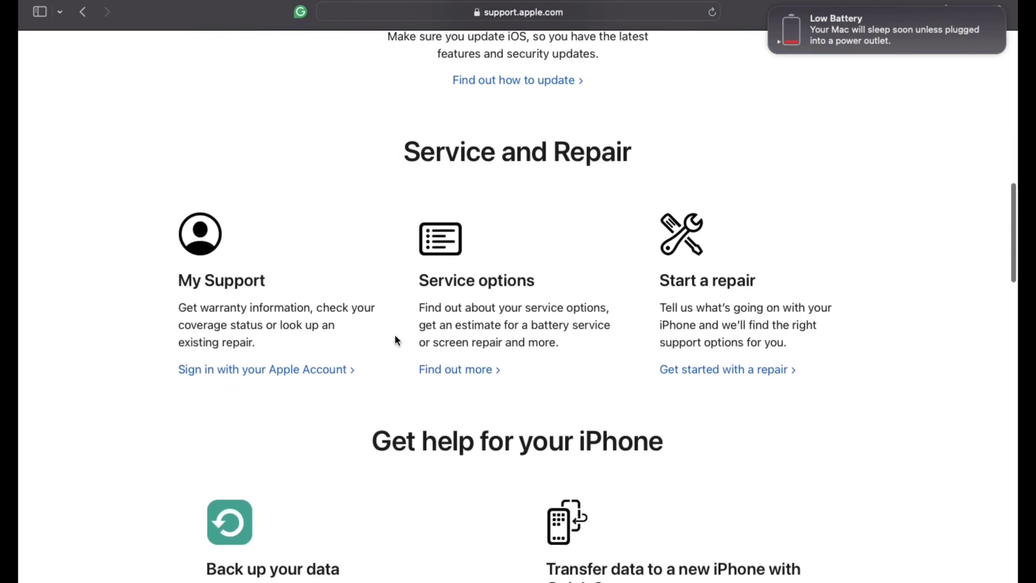
scroll(395, 335, "down", 2)
scroll(394, 334, "down", 2)
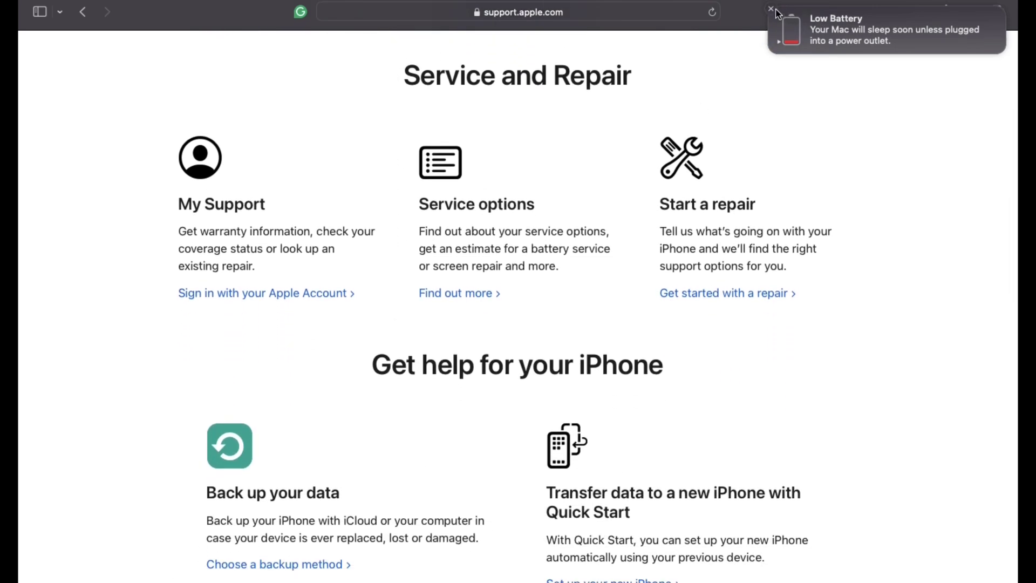
scroll(763, 272, "down", 3)
scroll(764, 272, "down", 4)
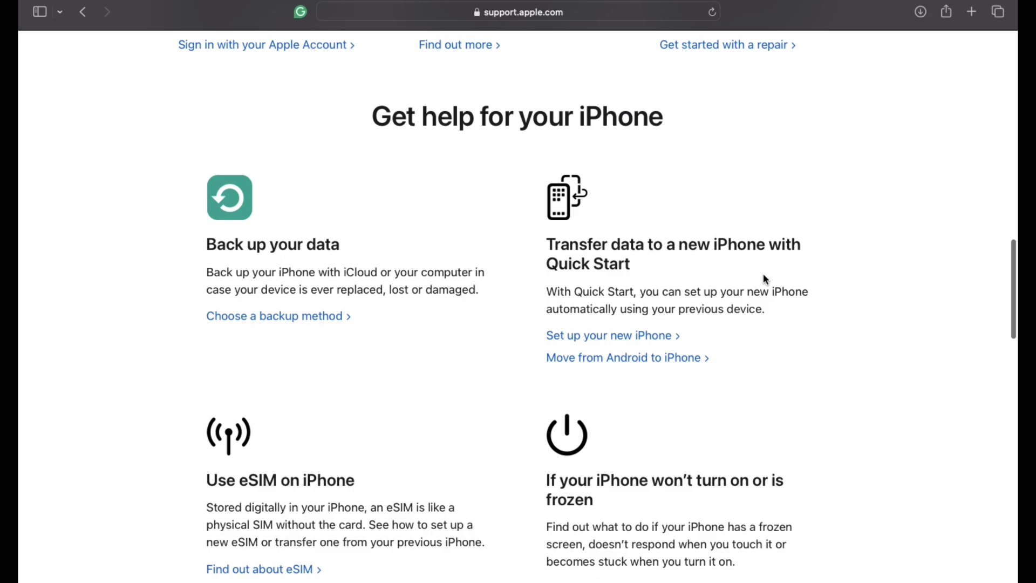
scroll(763, 273, "down", 3)
scroll(763, 279, "up", 5)
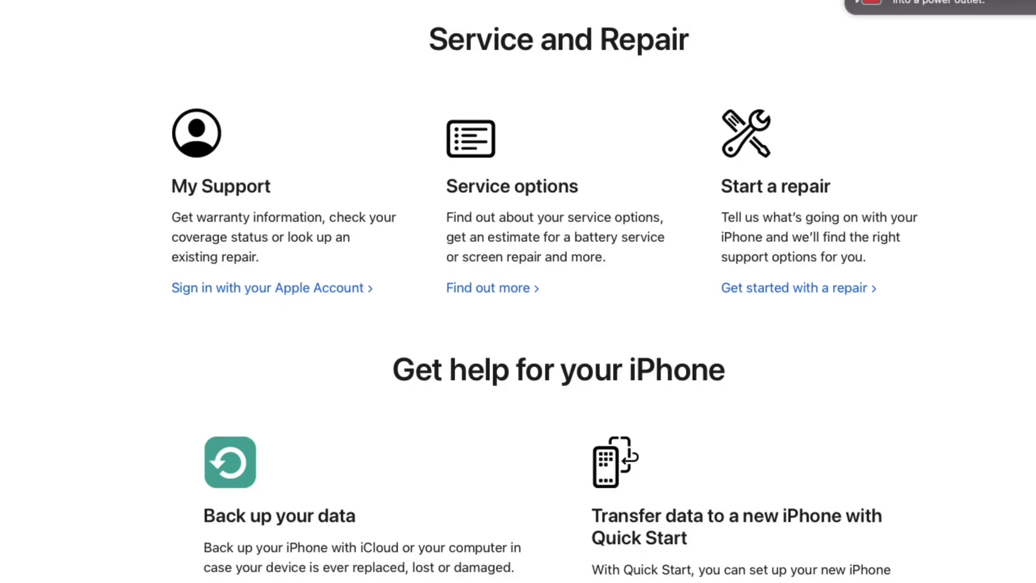